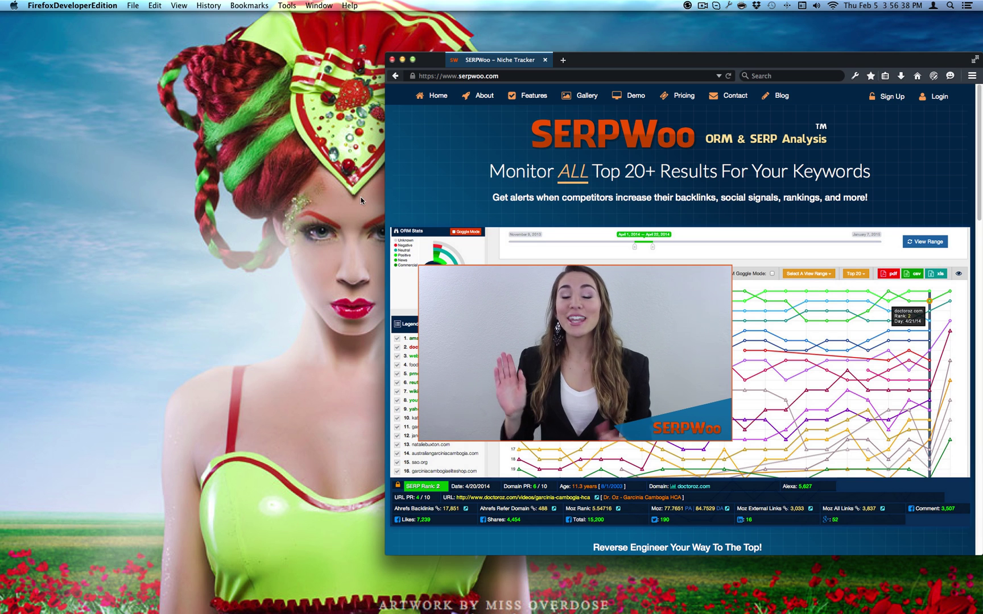
# Log in to the SERPWoo members area from the homepage login form.
pyautogui.click(948, 98)
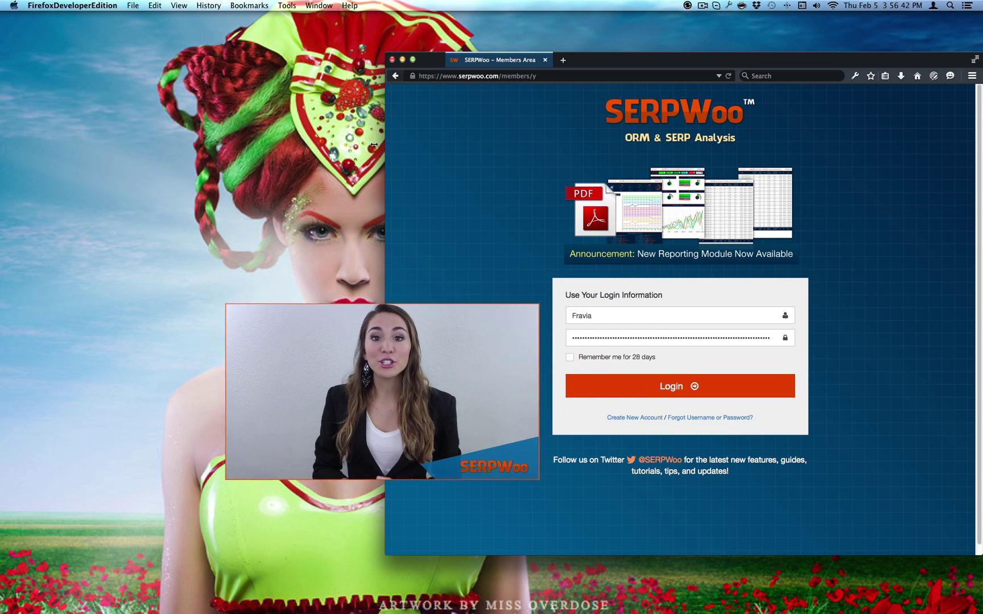
pyautogui.moveTo(383, 156); pyautogui.dragTo(235, 251)
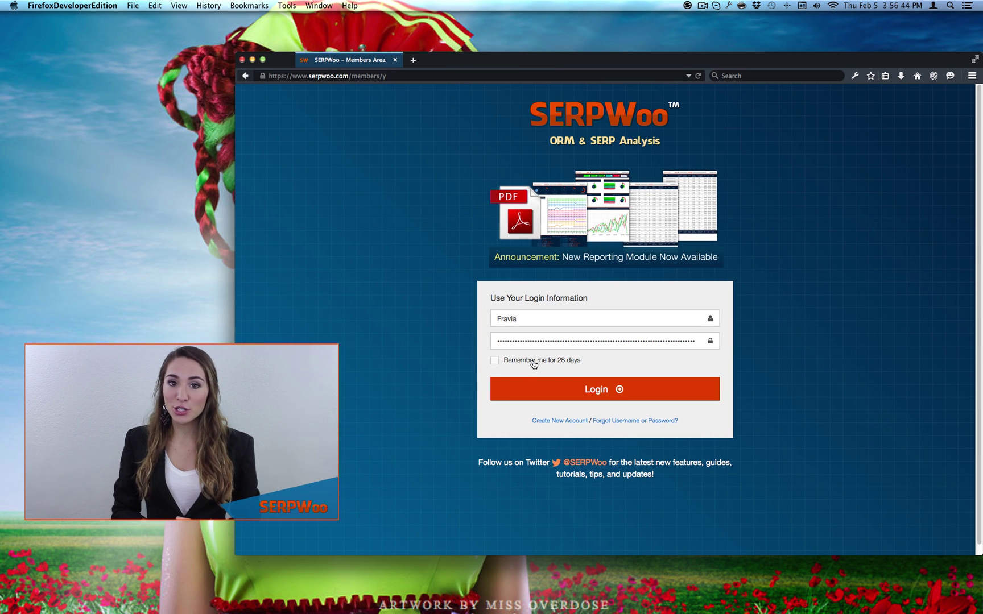
pyautogui.click(606, 391)
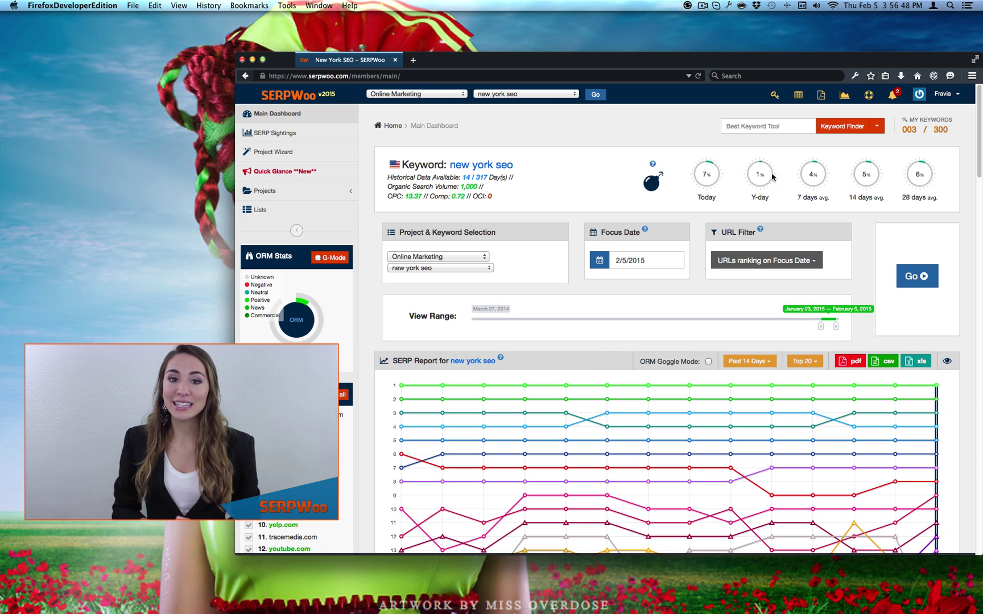
pyautogui.write('best ke')
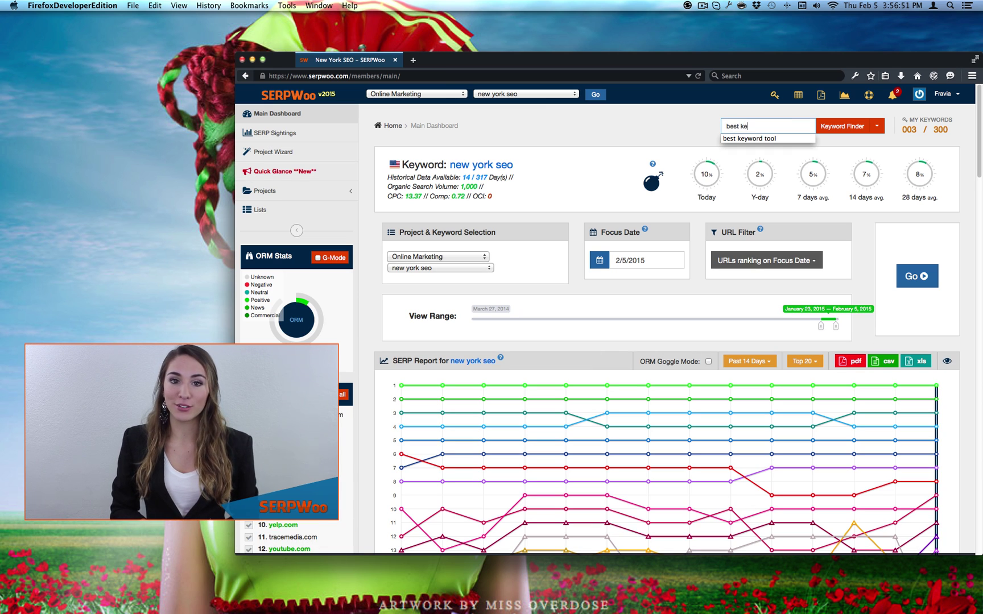
# Enter 'best keyword tool' from the autocomplete and show the Keyword Finder engine choices.
pyautogui.press('Down')
pyautogui.press('Return')
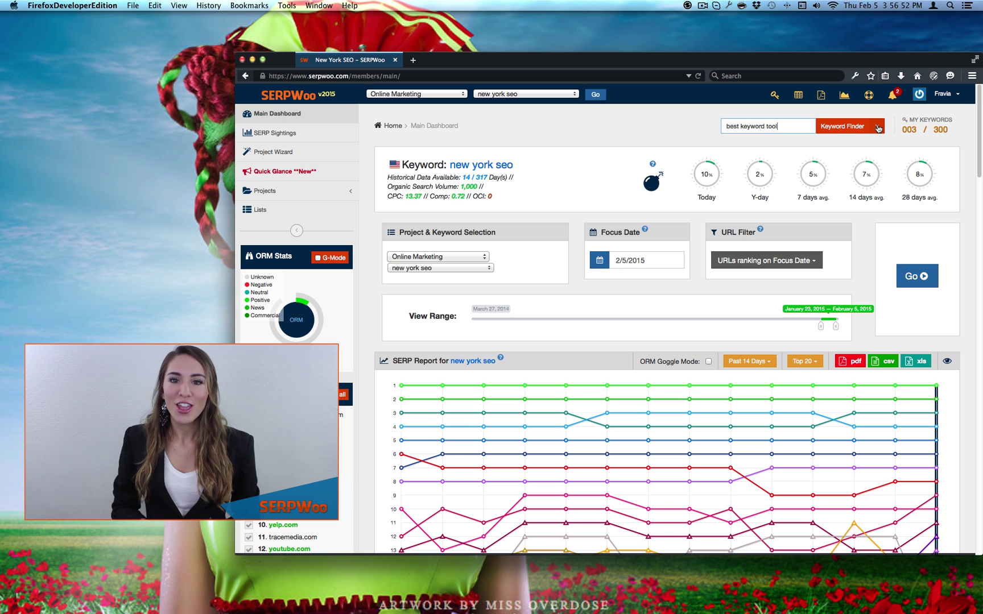
pyautogui.click(878, 129)
# Run the 'best keyword tool' Keyword Finder search on Google.com and select the search term.
pyautogui.click(845, 153)
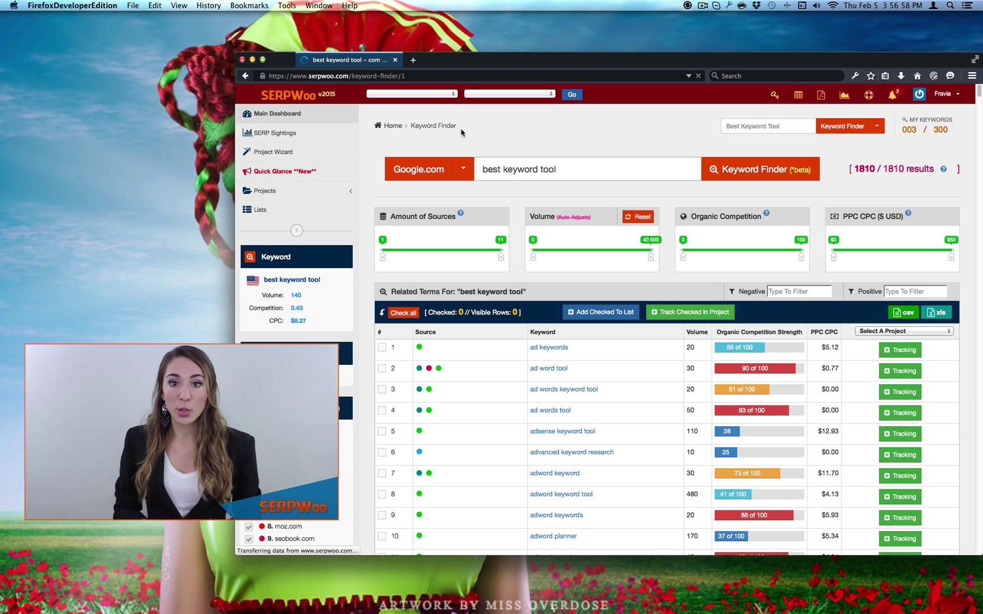
pyautogui.scroll(-5, 402, 208)
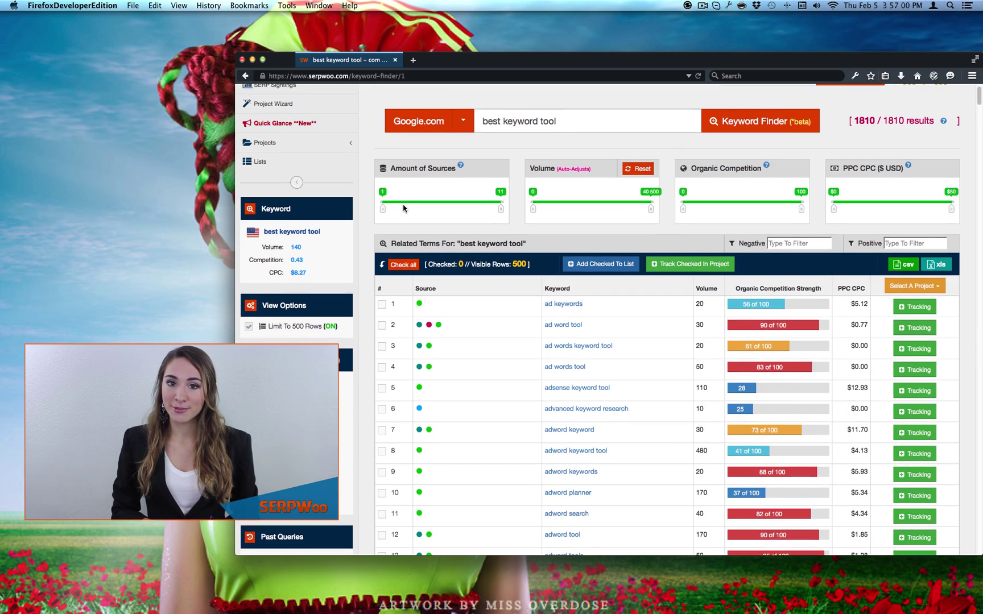
pyautogui.scroll(-5, 401, 207)
pyautogui.scroll(-5, 405, 209)
pyautogui.scroll(-3, 404, 209)
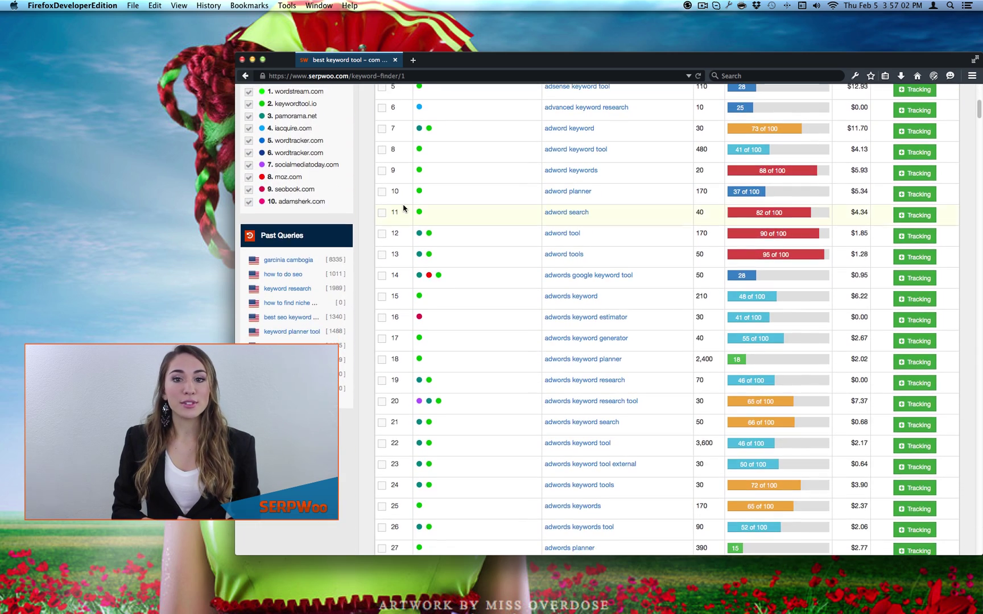
pyautogui.scroll(-4, 404, 209)
pyautogui.scroll(-2, 405, 210)
pyautogui.scroll(5, 404, 209)
pyautogui.scroll(5, 405, 209)
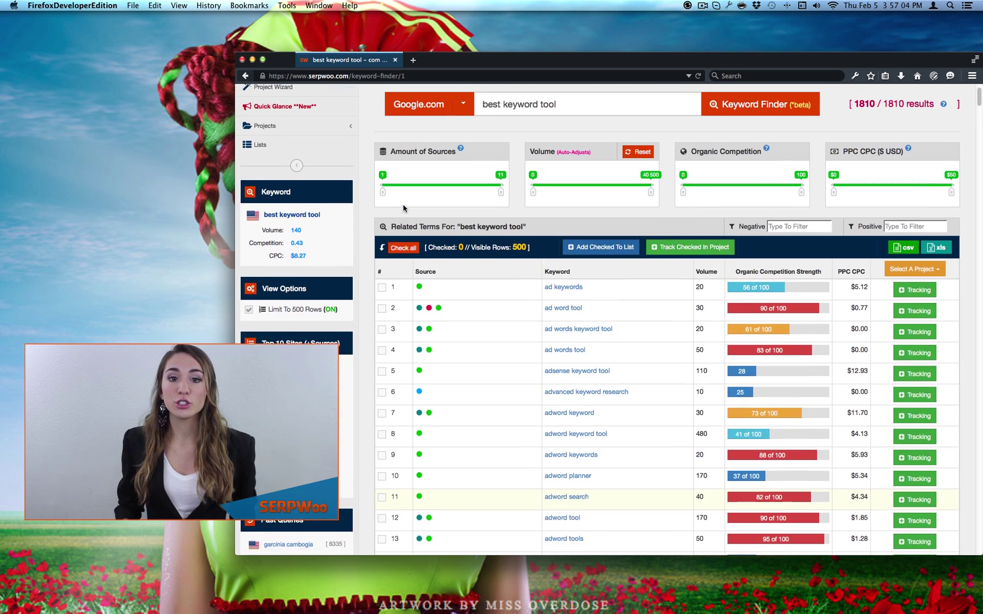
pyautogui.scroll(4, 404, 208)
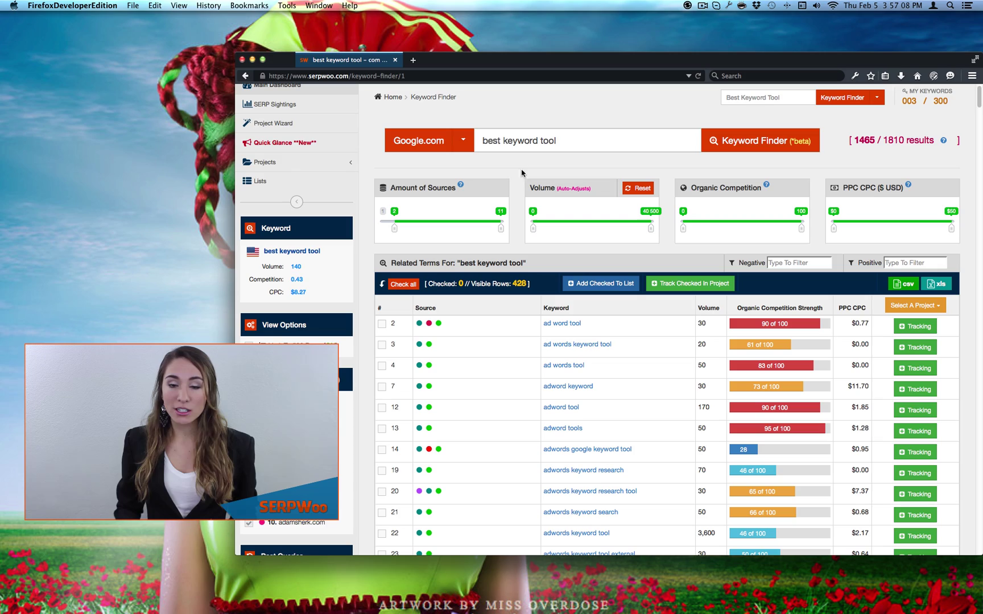
pyautogui.moveTo(557, 141); pyautogui.dragTo(464, 140)
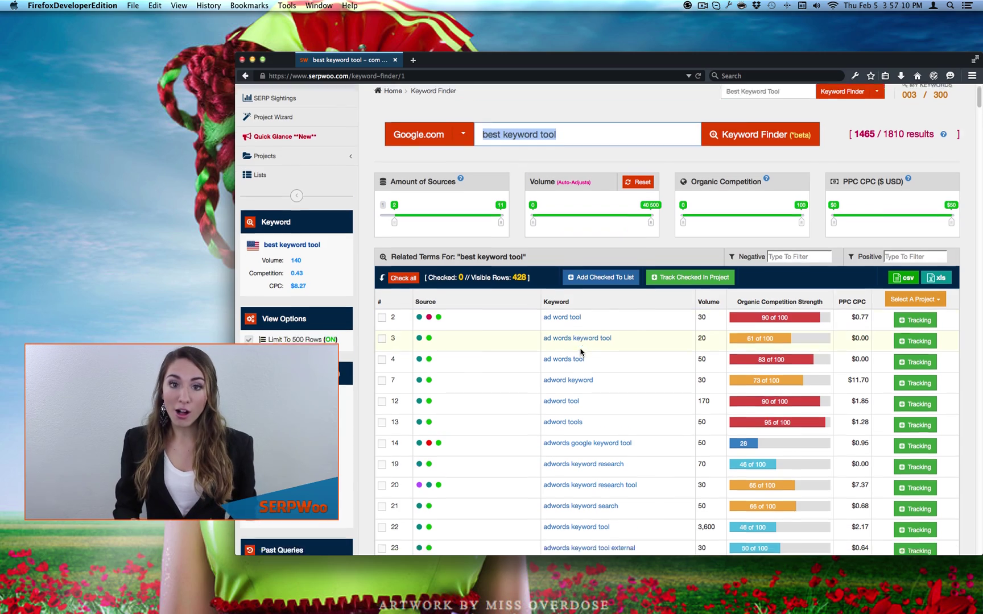
pyautogui.scroll(-5, 582, 358)
pyautogui.scroll(-5, 582, 357)
pyautogui.scroll(-4, 582, 353)
pyautogui.scroll(4, 582, 351)
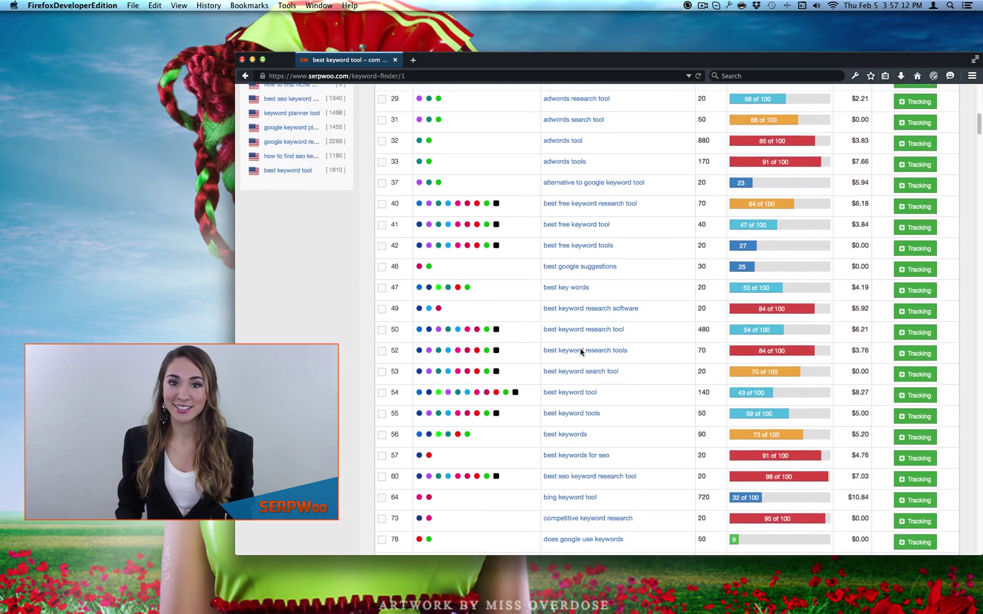
pyautogui.scroll(5, 582, 351)
pyautogui.scroll(4, 582, 351)
pyautogui.scroll(4, 582, 351)
pyautogui.scroll(5, 581, 351)
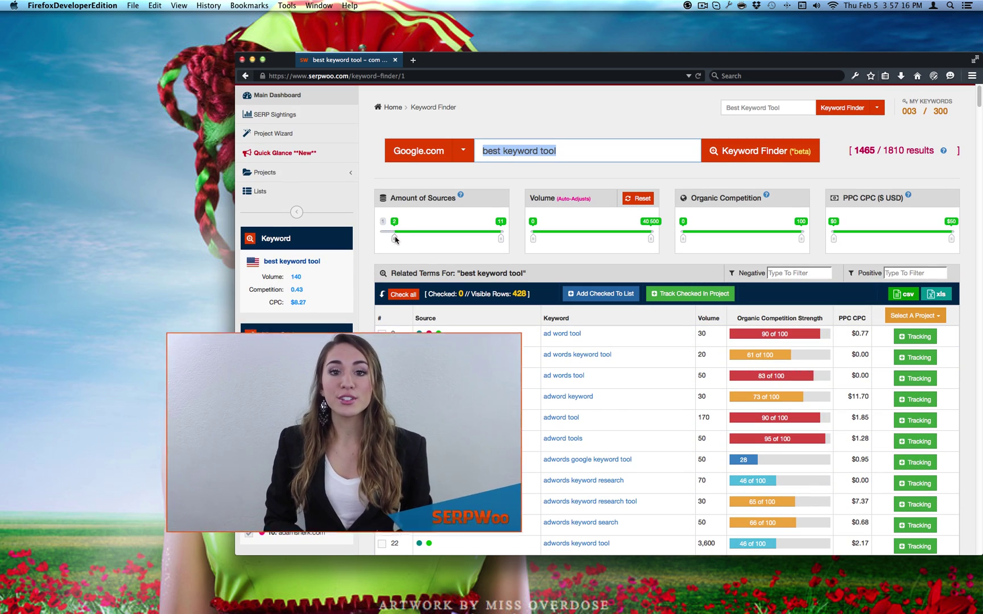
# Filter to 3+ sources, volume 50–1,300, competition up to 66 and CPC from $2, sorted by sources.
pyautogui.moveTo(395, 238); pyautogui.dragTo(406, 237)
pyautogui.scroll(-2, 424, 349)
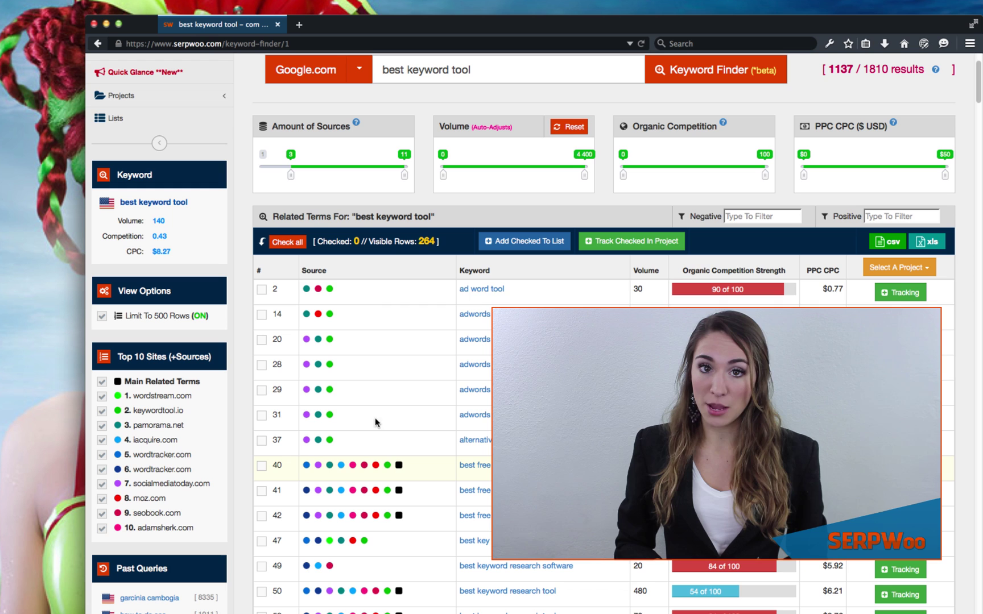
pyautogui.click(371, 268)
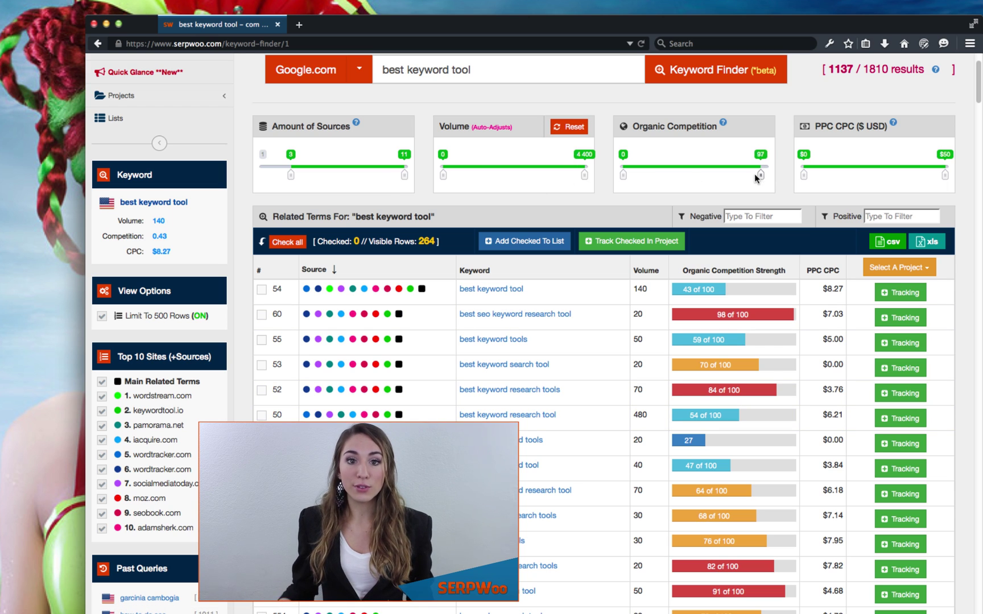
pyautogui.moveTo(766, 175); pyautogui.dragTo(715, 175)
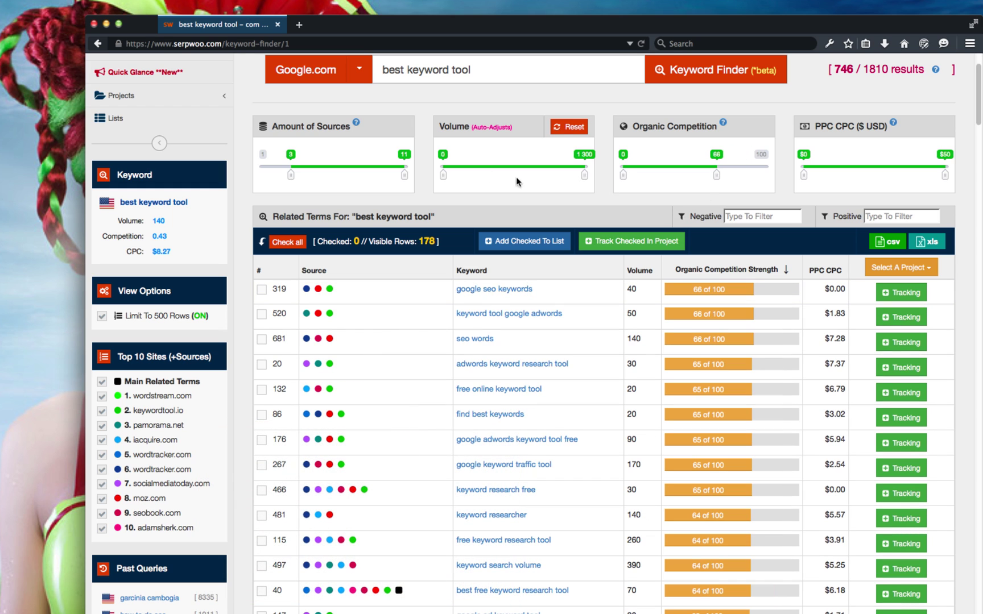
pyautogui.moveTo(803, 175); pyautogui.dragTo(808, 175)
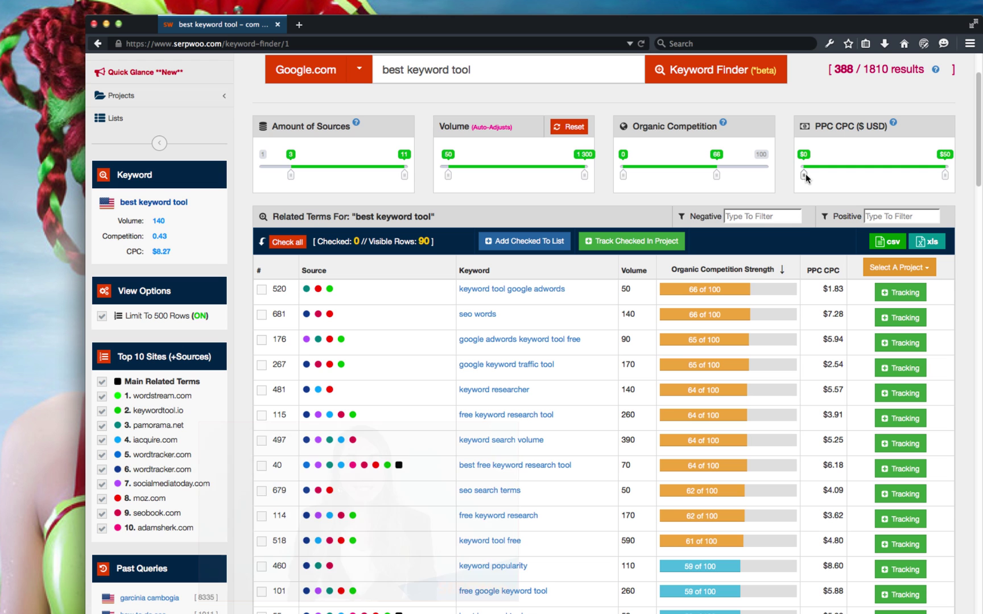
pyautogui.scroll(-2, 667, 294)
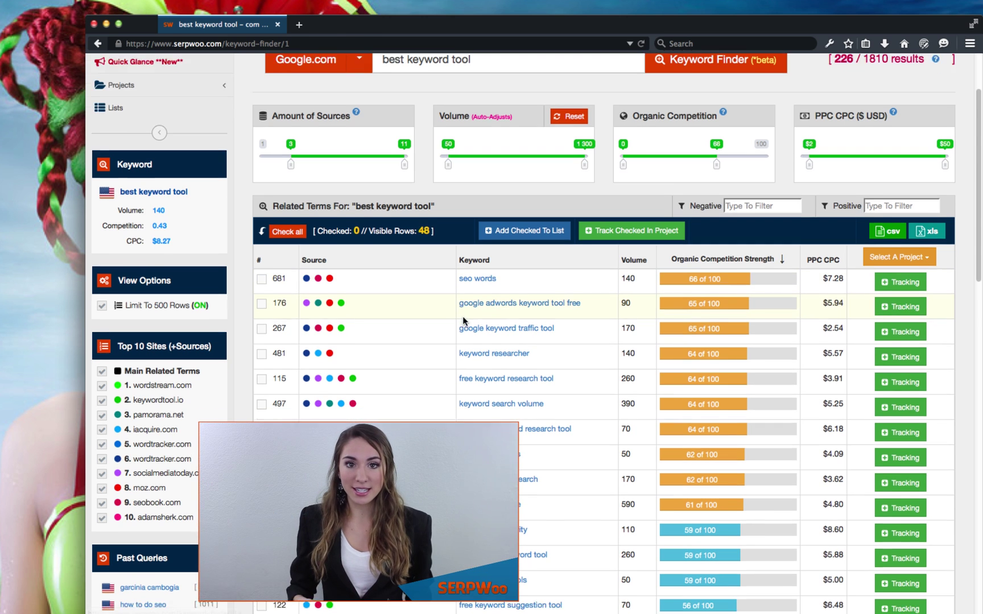
pyautogui.scroll(5, 494, 174)
# Replace the search with 'garcinia cambogia' on Google.com, returning 9,367 related keywords.
pyautogui.moveTo(504, 156); pyautogui.dragTo(294, 146)
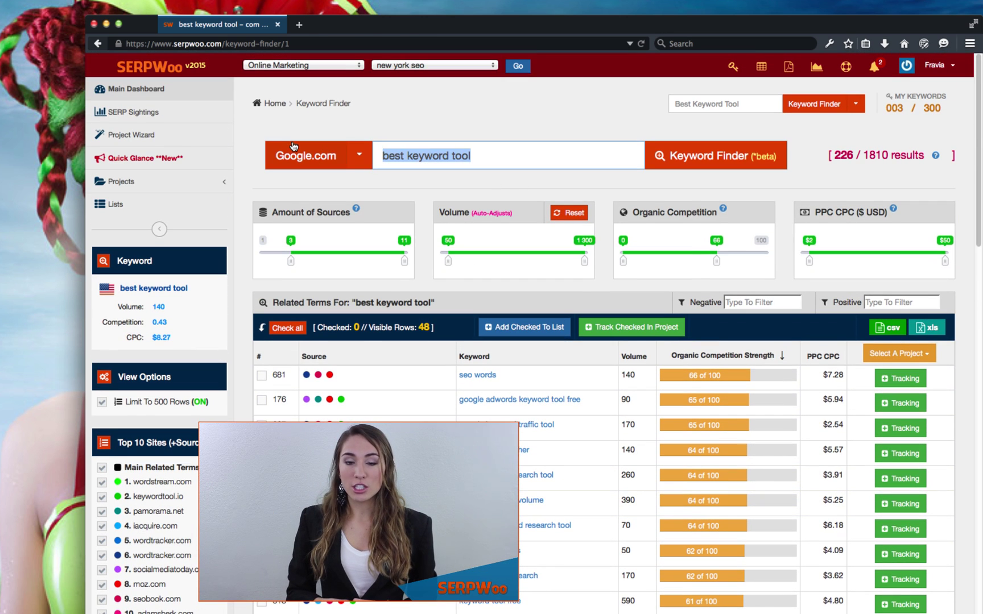
pyautogui.write('garc')
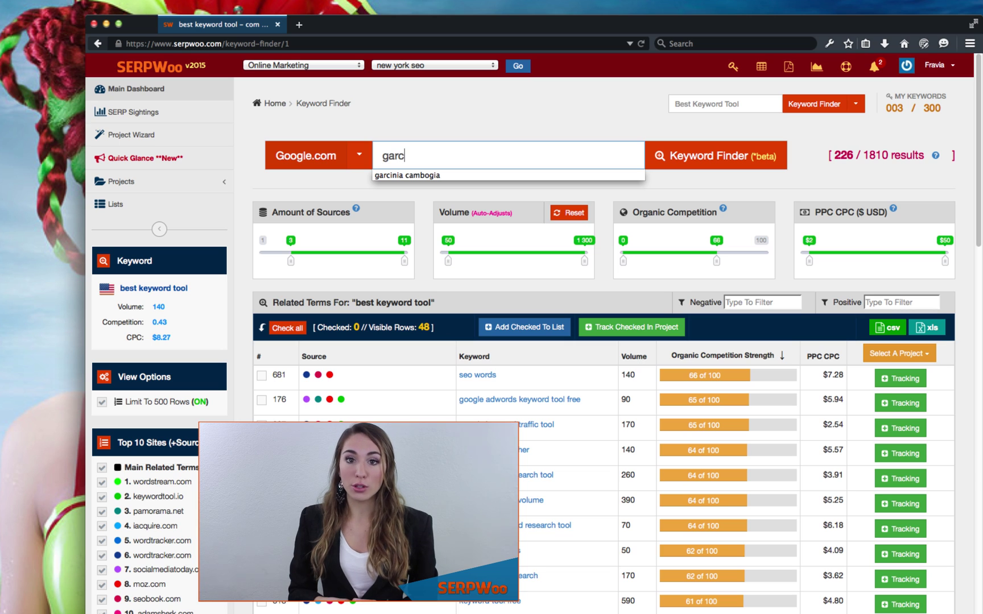
pyautogui.press('Down')
pyautogui.press('Return')
pyautogui.click(350, 153)
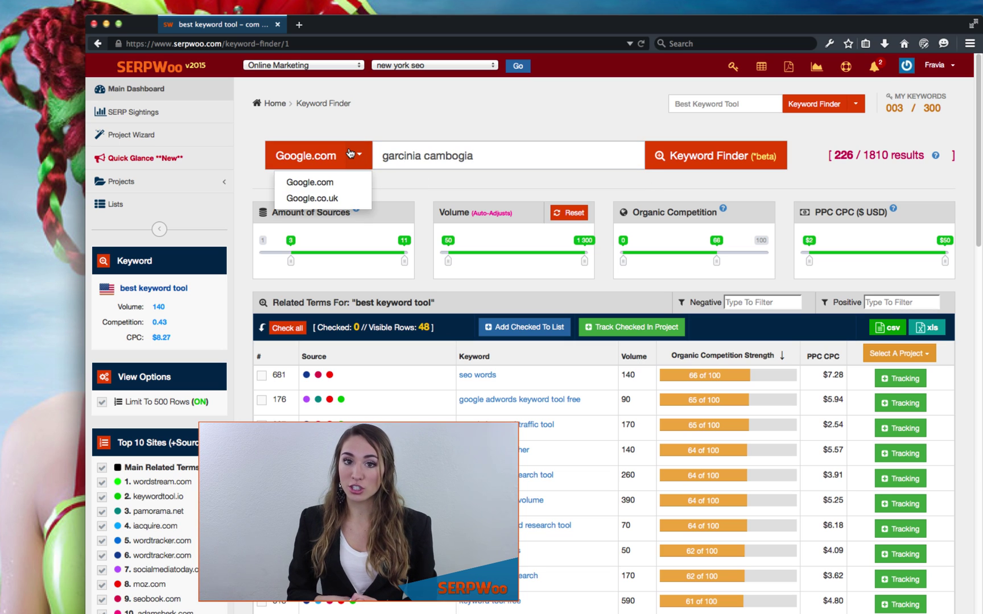
pyautogui.click(350, 153)
pyautogui.press('Return')
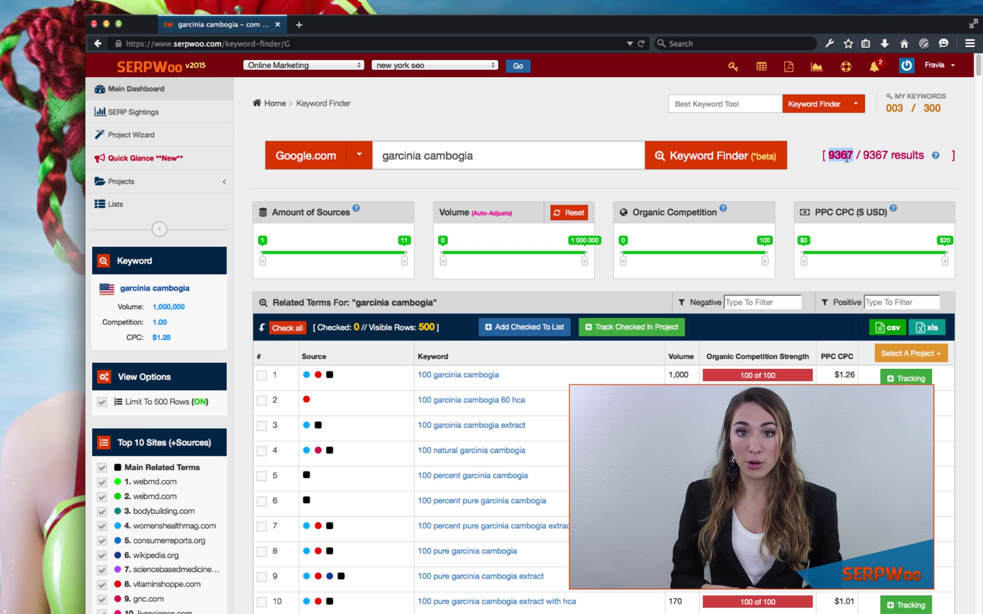
# Exclude vitaminshoppe.com-sourced keywords and raise the minimum CPC to $2.
pyautogui.click(822, 184)
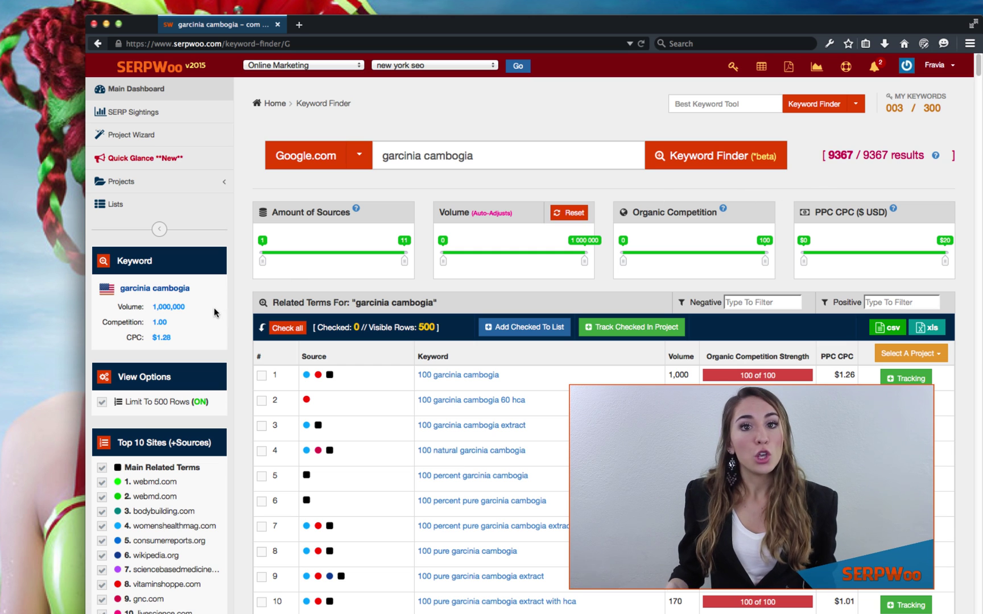
pyautogui.scroll(-3, 232, 311)
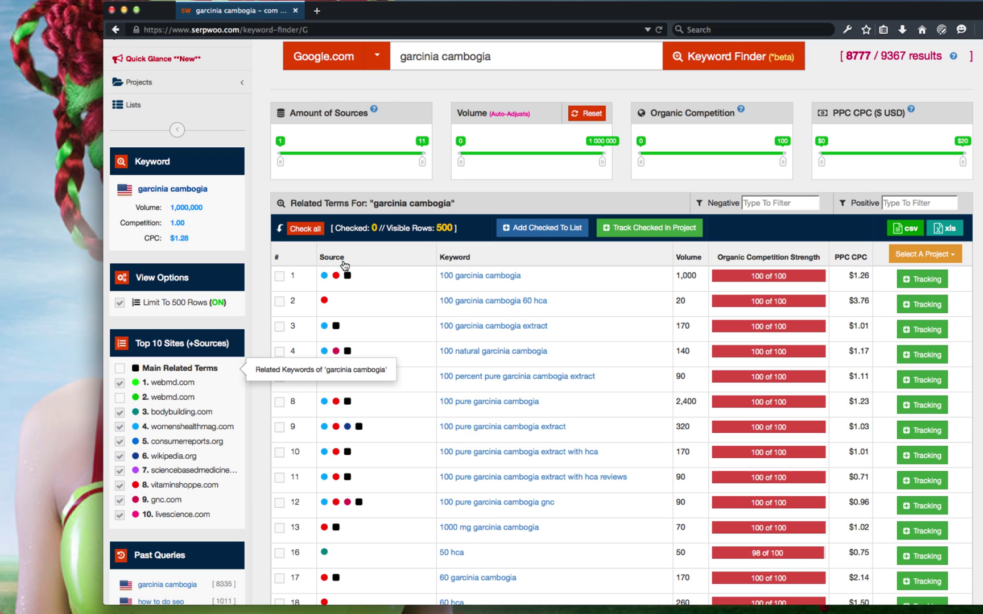
pyautogui.click(120, 485)
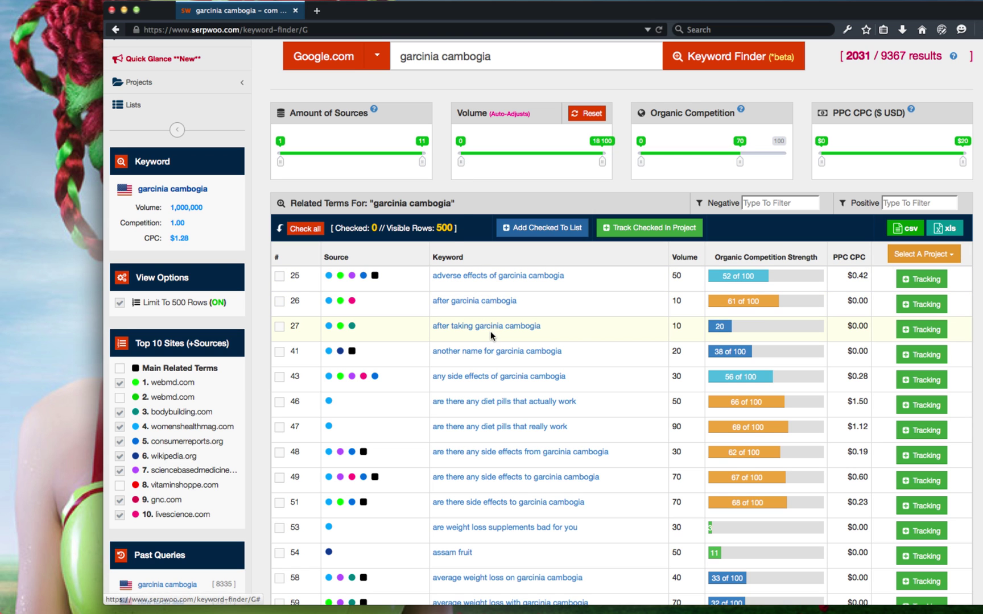
pyautogui.scroll(-1, 487, 326)
pyautogui.scroll(-2, 487, 327)
pyautogui.scroll(-2, 487, 327)
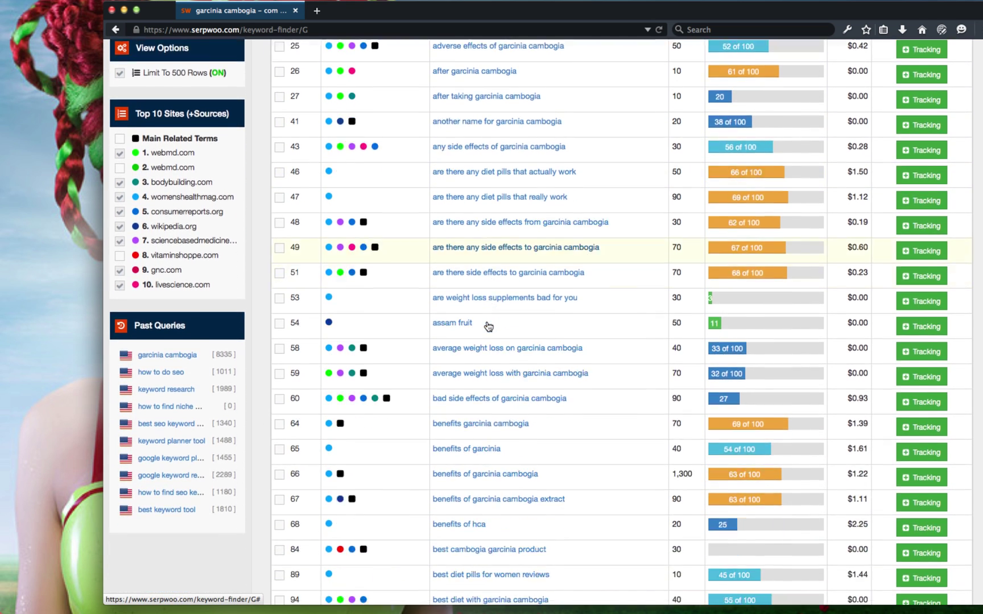
pyautogui.scroll(-2, 487, 327)
pyautogui.scroll(-2, 486, 326)
pyautogui.scroll(-1, 487, 326)
pyautogui.scroll(3, 487, 326)
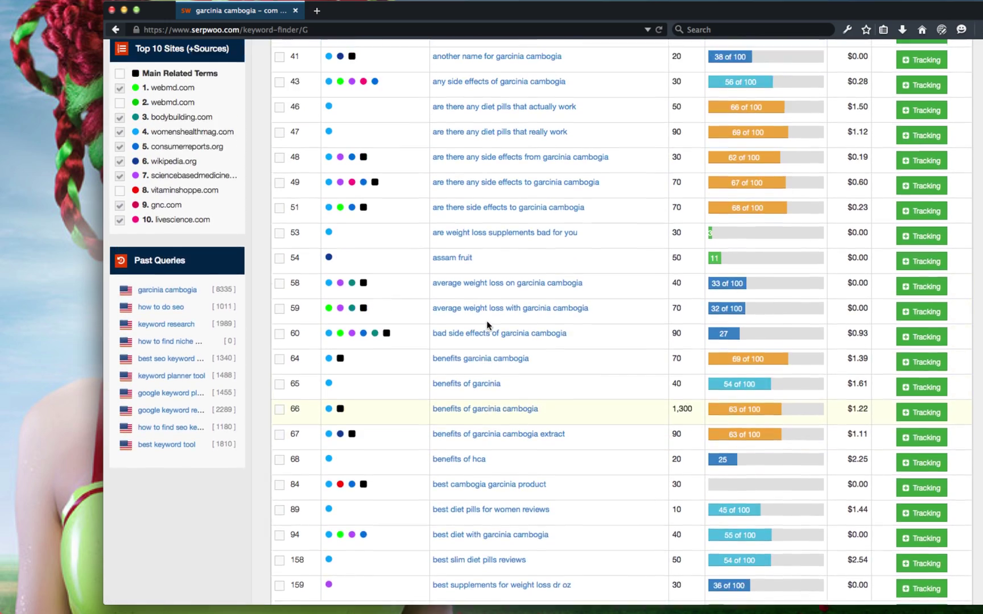
pyautogui.scroll(3, 487, 326)
pyautogui.scroll(3, 615, 307)
pyautogui.scroll(1, 804, 264)
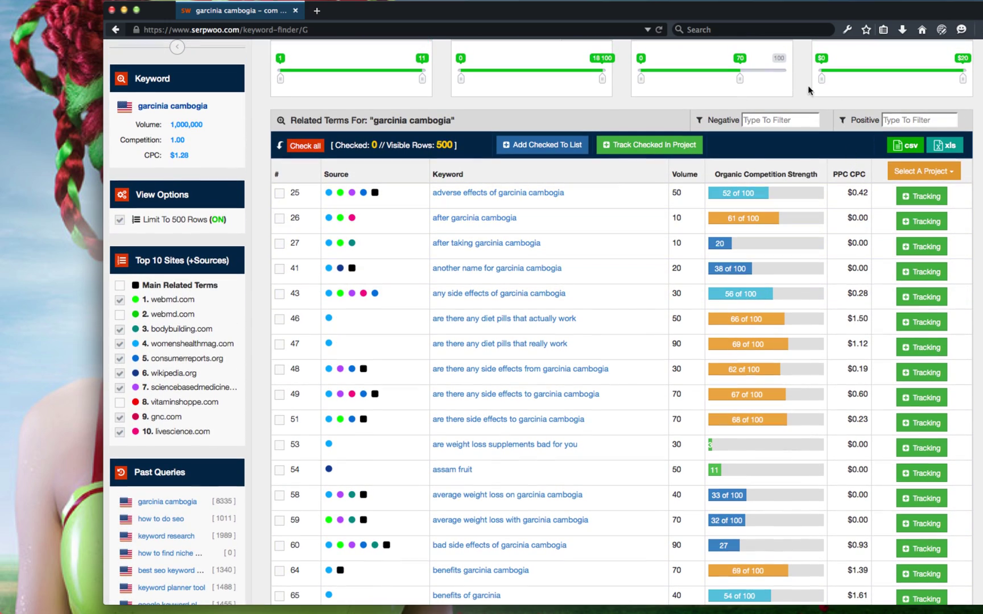
pyautogui.moveTo(824, 79); pyautogui.dragTo(837, 79)
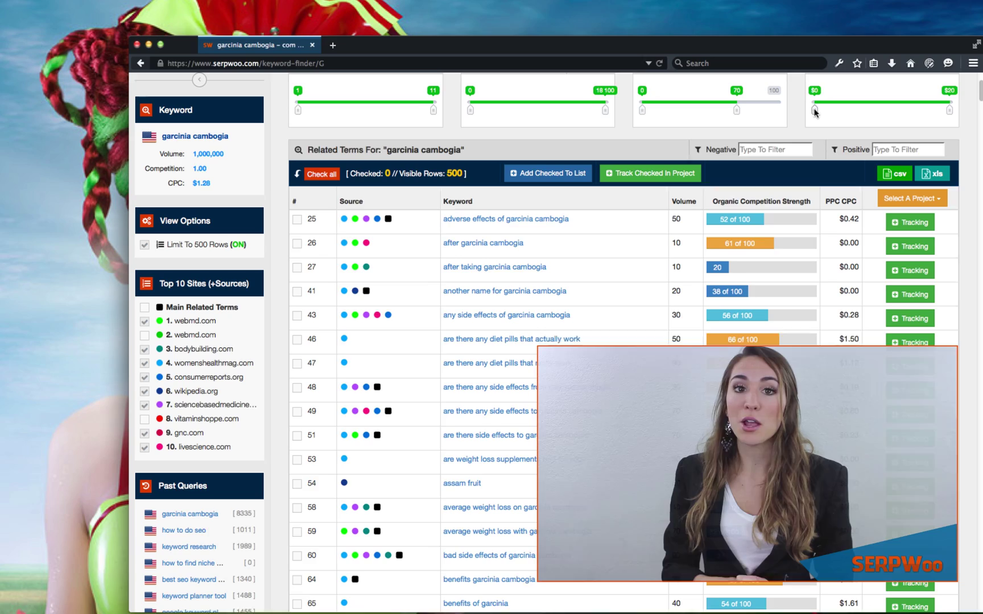
pyautogui.scroll(-5, 804, 264)
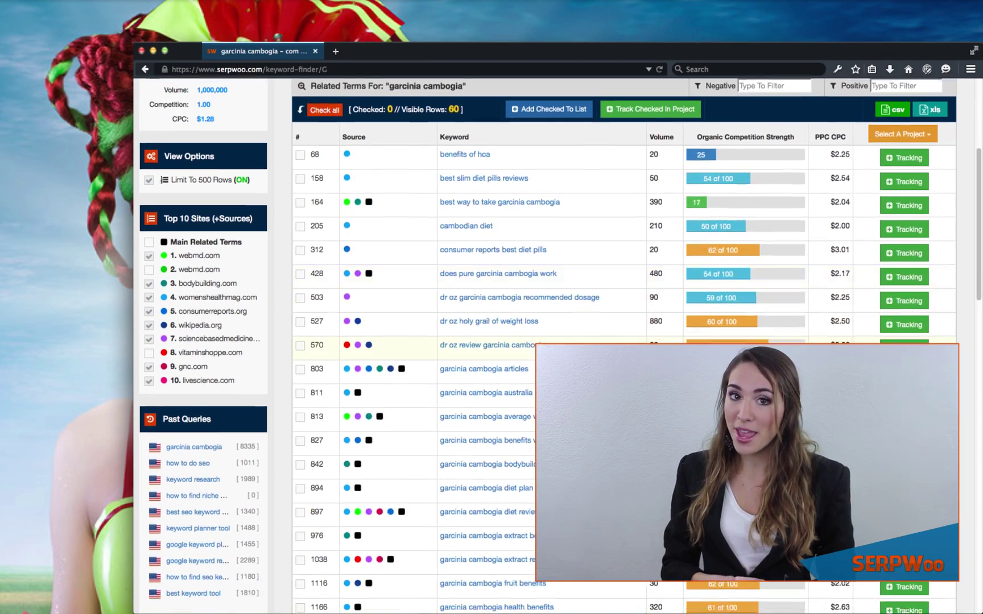
pyautogui.scroll(-3, 803, 264)
pyautogui.scroll(-3, 537, 307)
pyautogui.scroll(-3, 538, 307)
pyautogui.scroll(8, 384, 346)
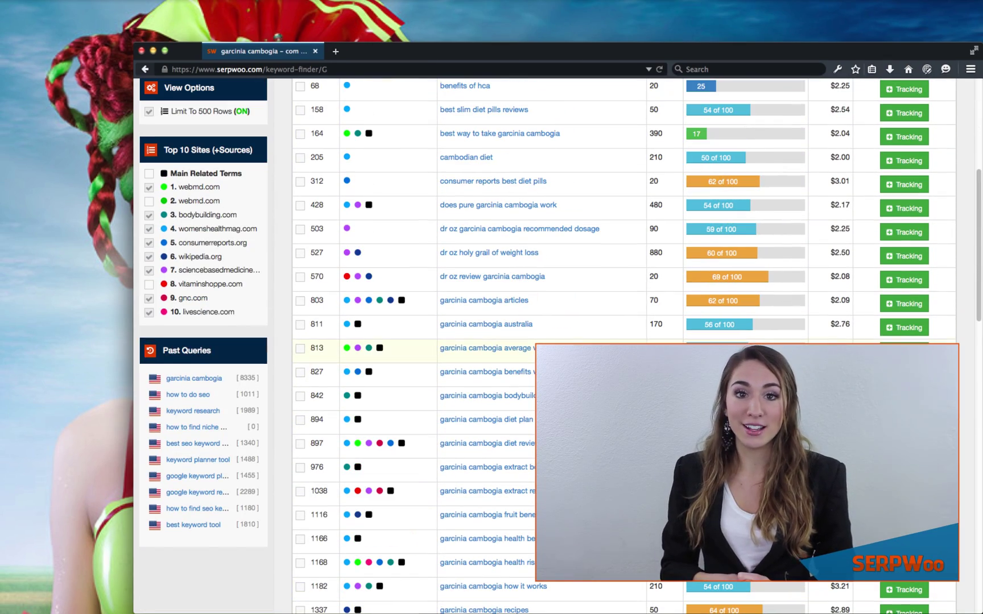
# Load saved 'how to do seo', cap competition at 75, and add all rows to How To (Keyword Research).
pyautogui.click(188, 395)
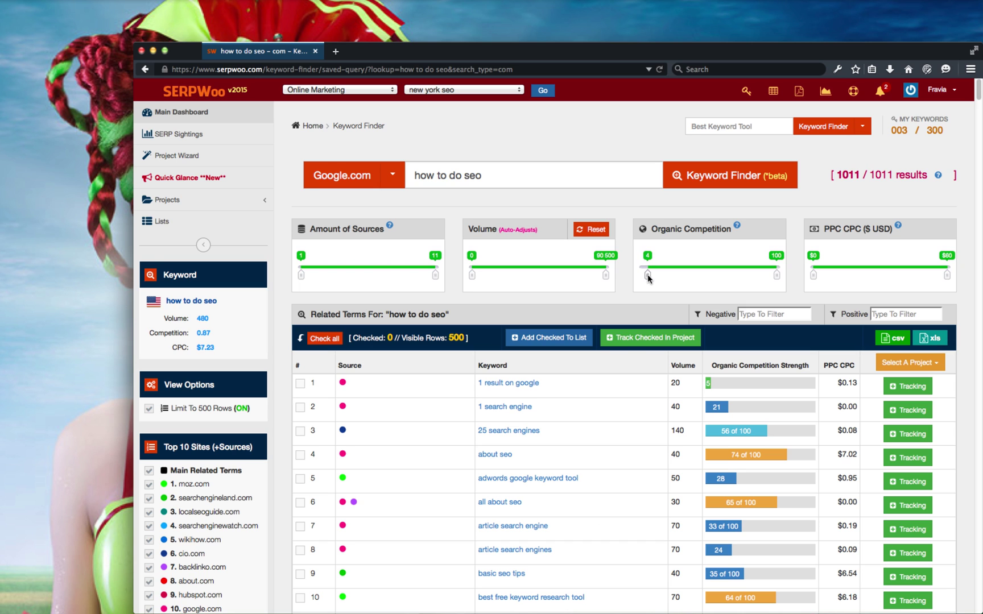
pyautogui.moveTo(777, 274); pyautogui.dragTo(742, 275)
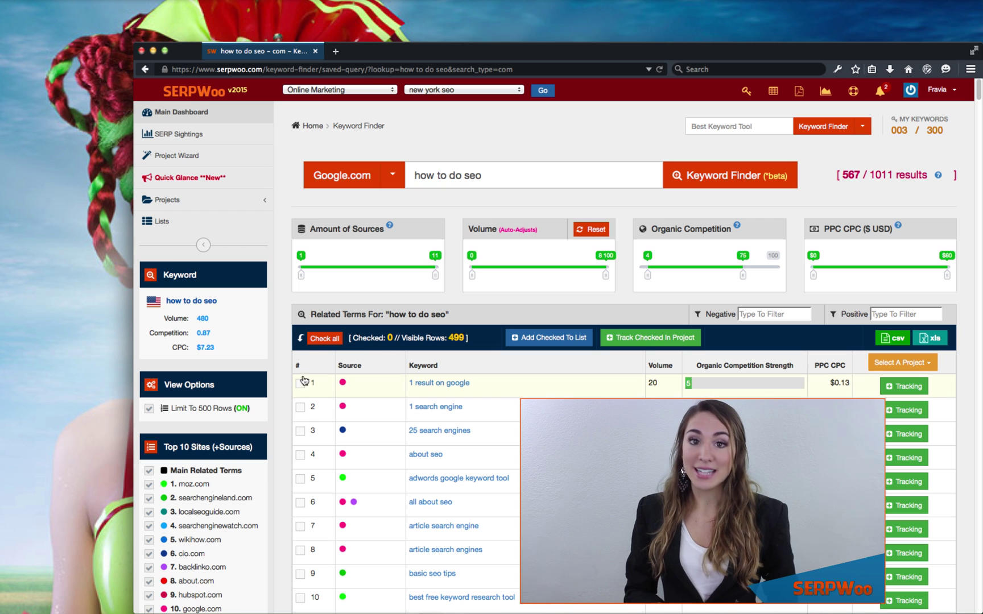
pyautogui.click(324, 338)
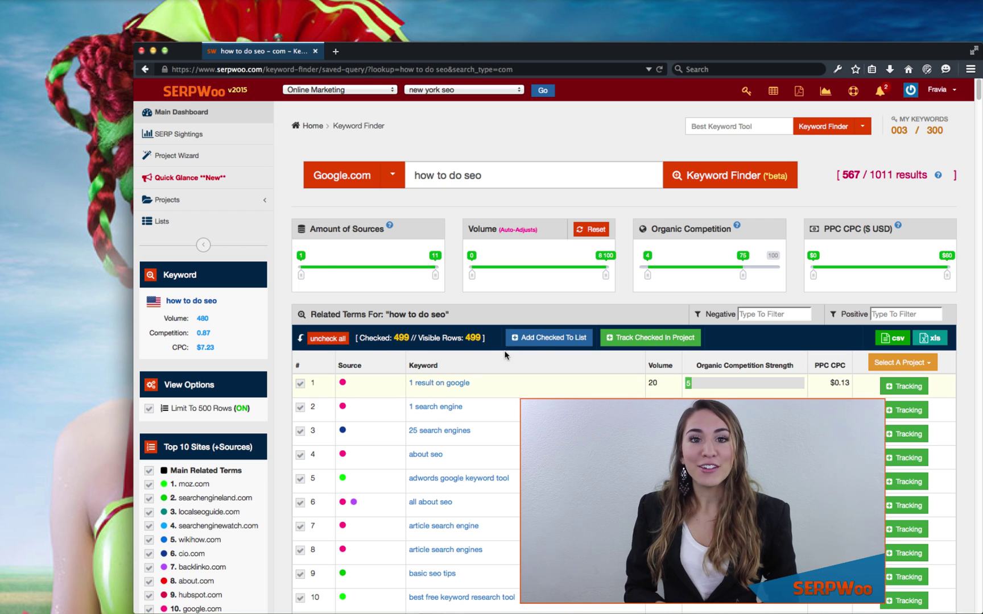
pyautogui.click(548, 338)
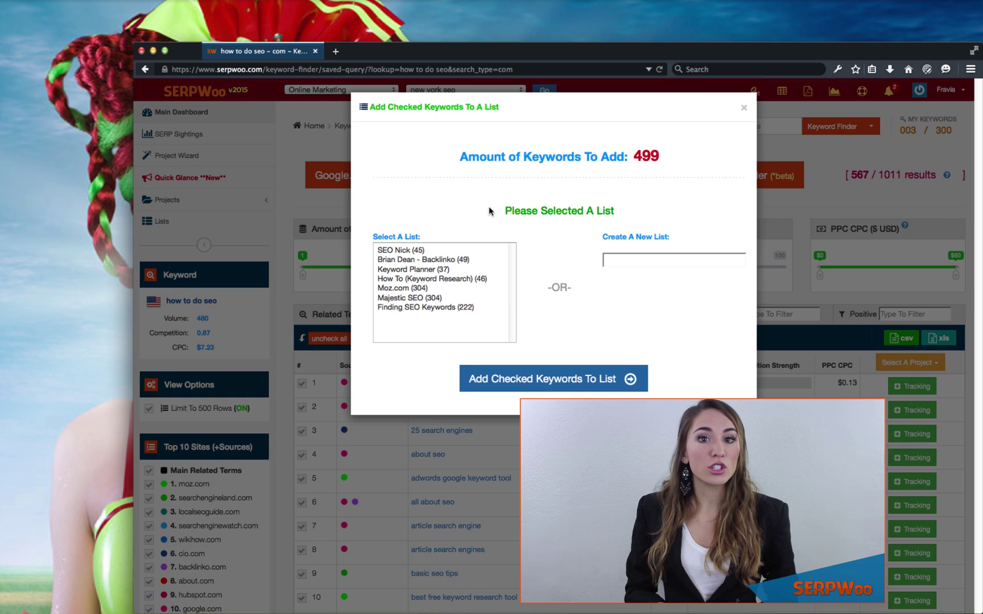
pyautogui.click(405, 283)
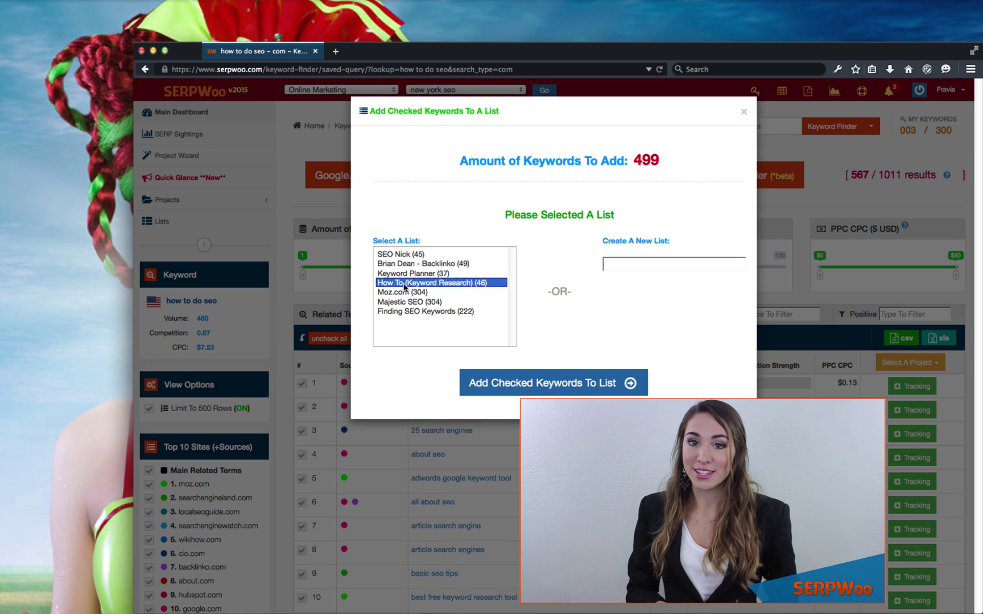
pyautogui.click(547, 383)
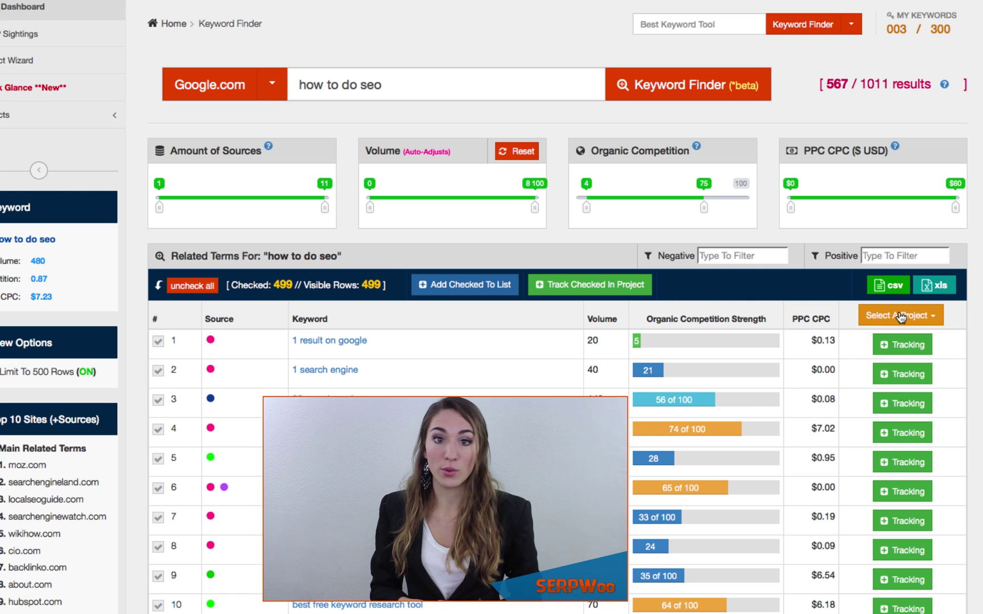
# Track all about seo, adwords google keyword tool and about seo in the Online Marketing project.
pyautogui.click(900, 318)
pyautogui.click(854, 394)
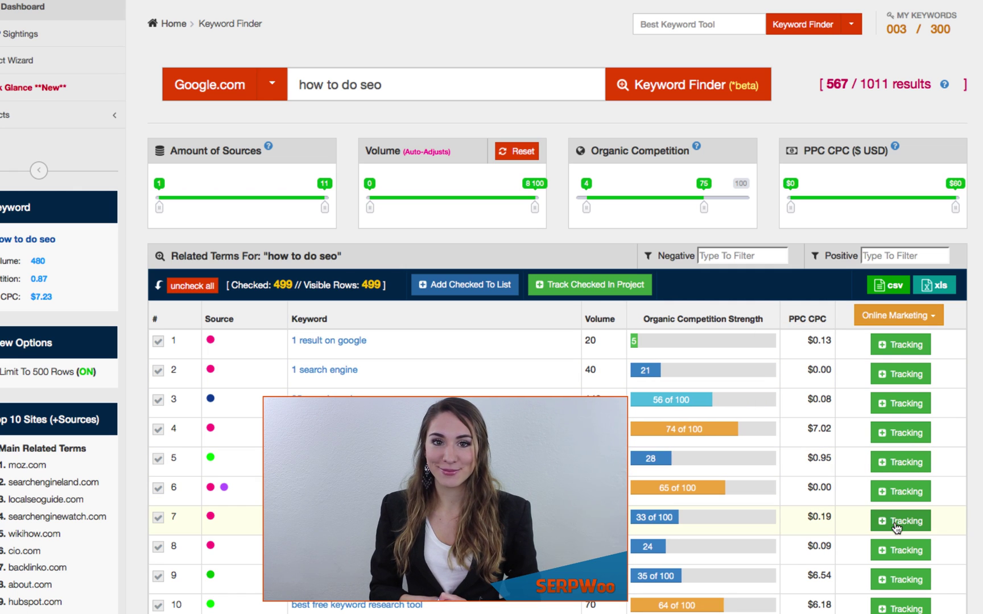
pyautogui.click(900, 492)
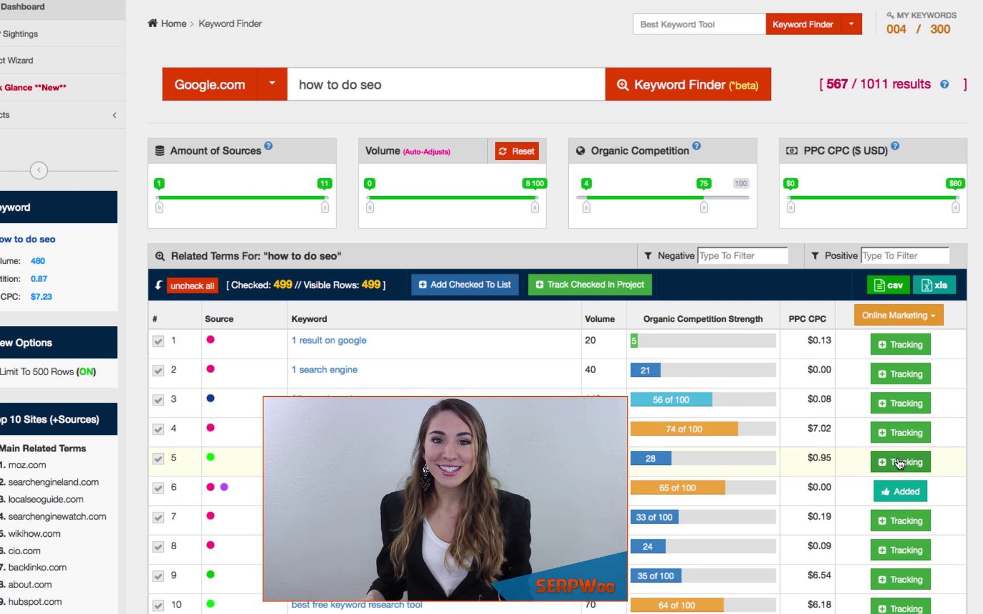
pyautogui.click(900, 462)
pyautogui.click(901, 433)
pyautogui.scroll(-3, 717, 483)
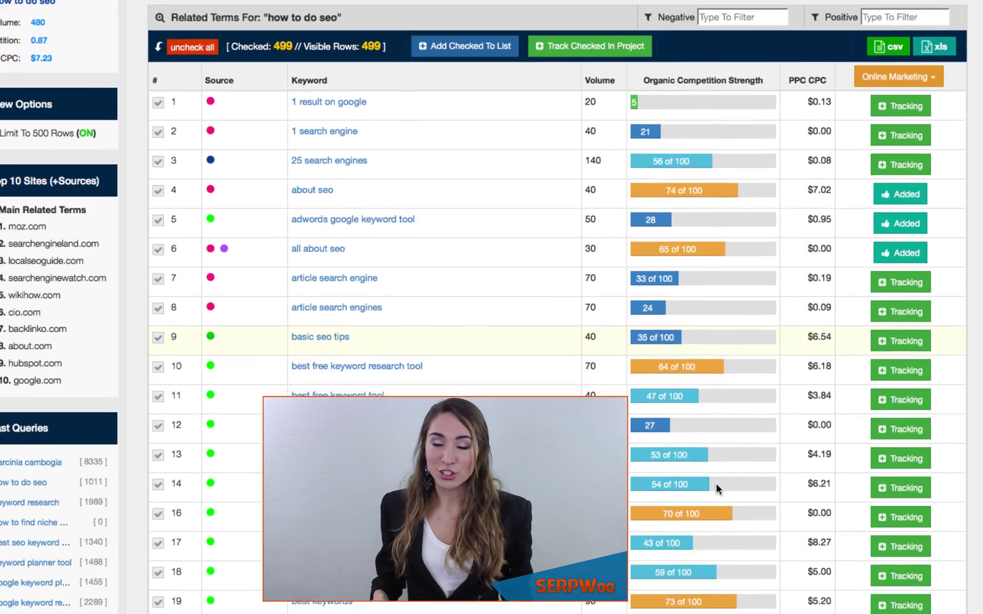
pyautogui.scroll(-1, 716, 483)
# Track best free keyword tool, best free keyword research tool and does google use keywords.
pyautogui.click(901, 400)
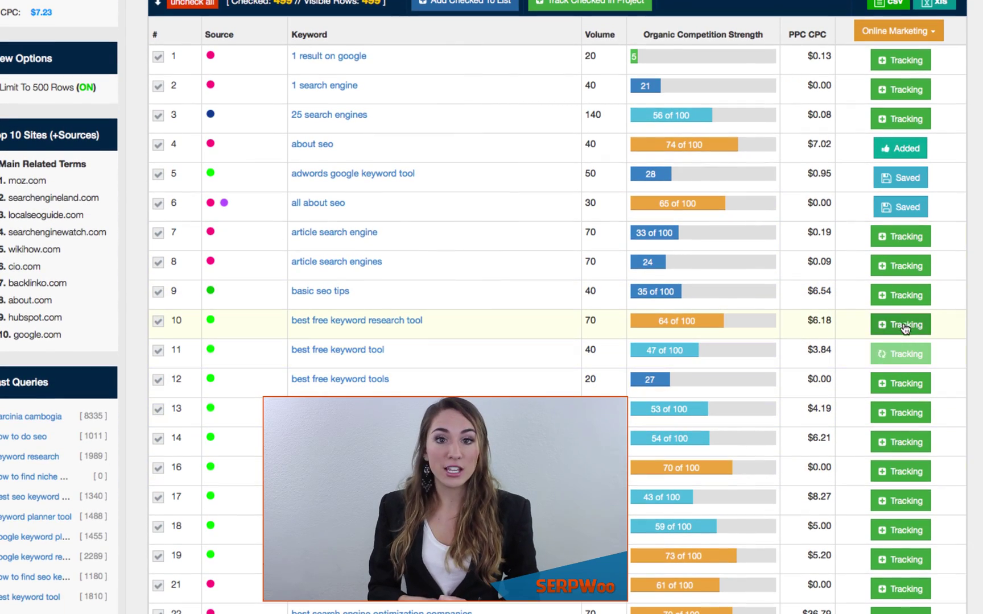
pyautogui.click(906, 325)
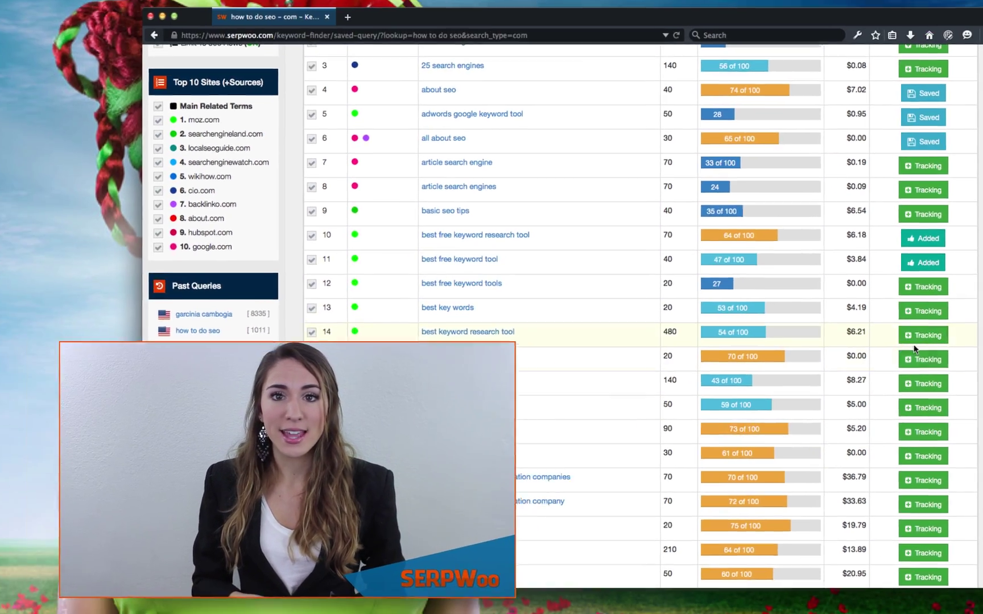
pyautogui.scroll(5, 802, 339)
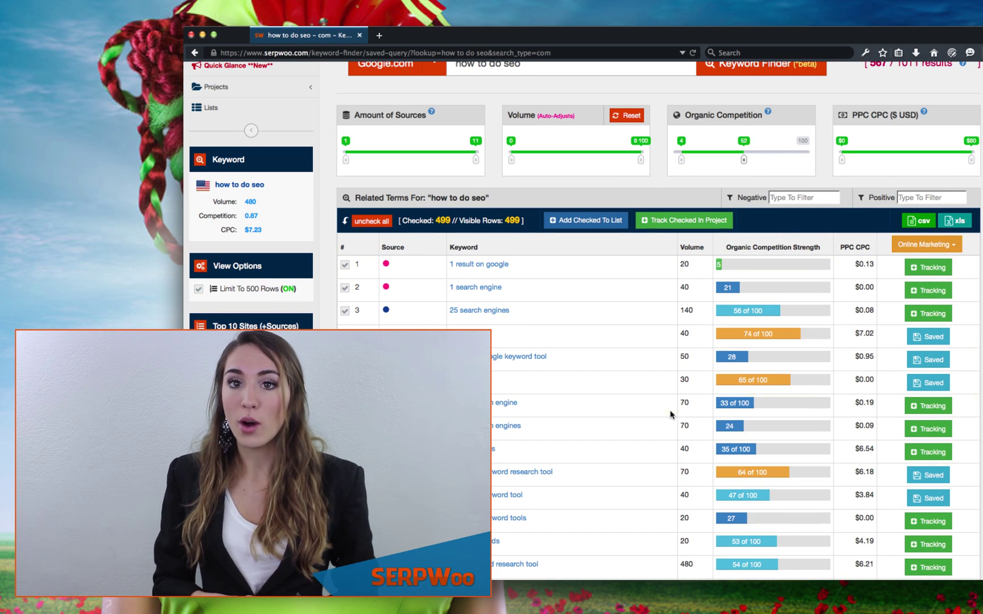
pyautogui.scroll(-5, 670, 414)
pyautogui.scroll(-1, 564, 340)
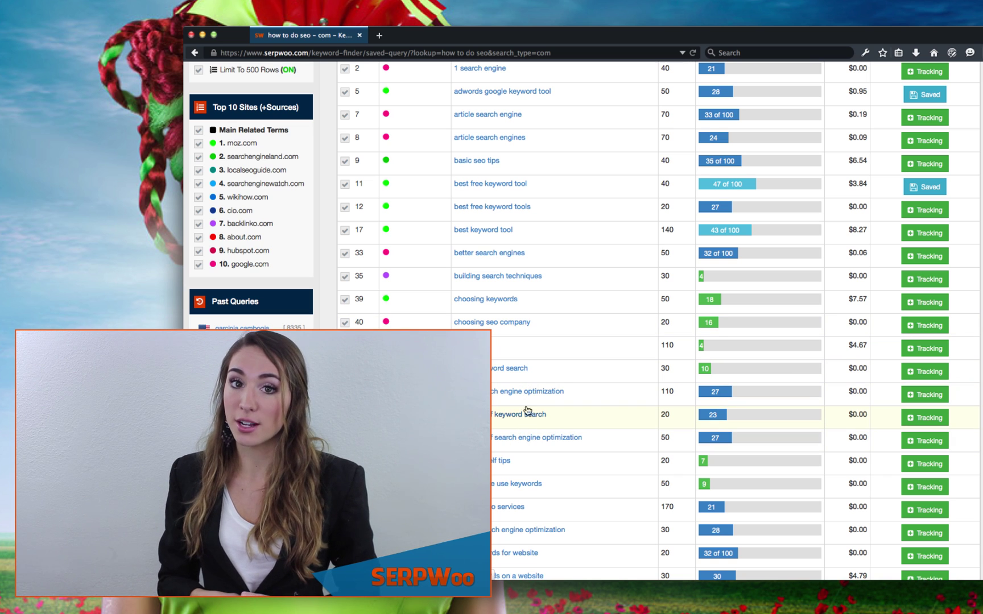
pyautogui.scroll(-3, 577, 495)
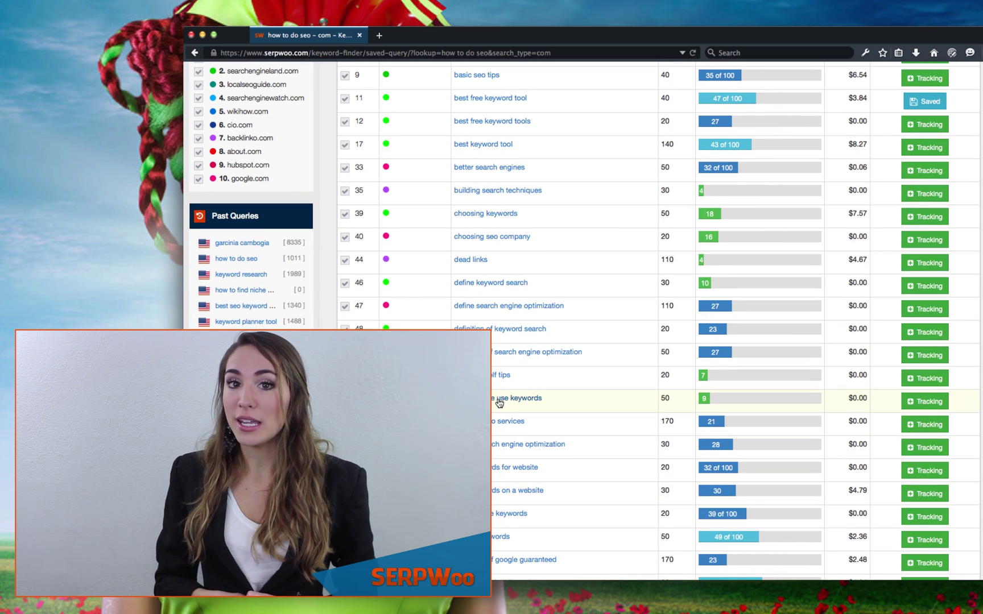
pyautogui.click(917, 402)
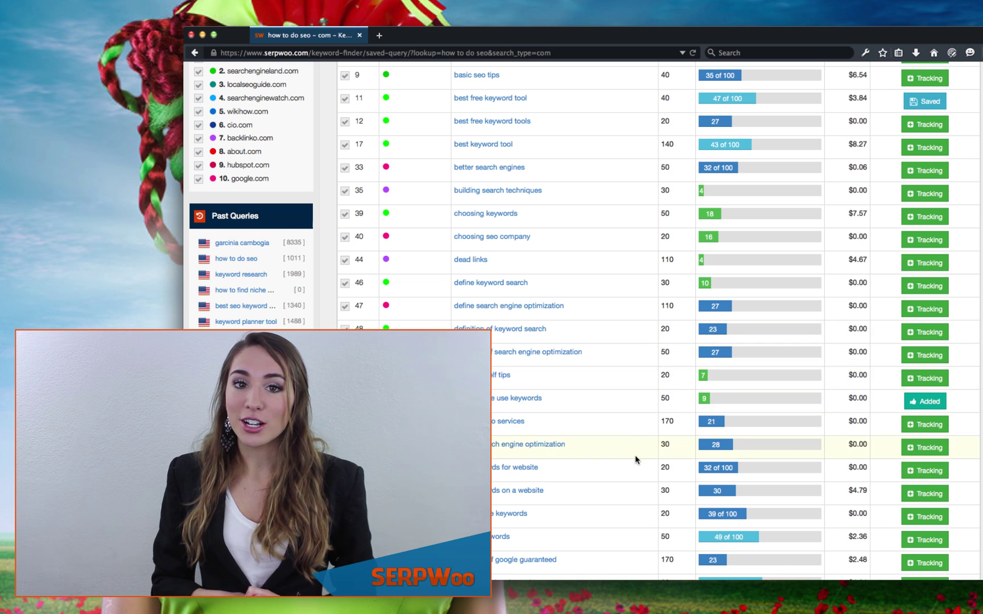
pyautogui.scroll(-5, 637, 460)
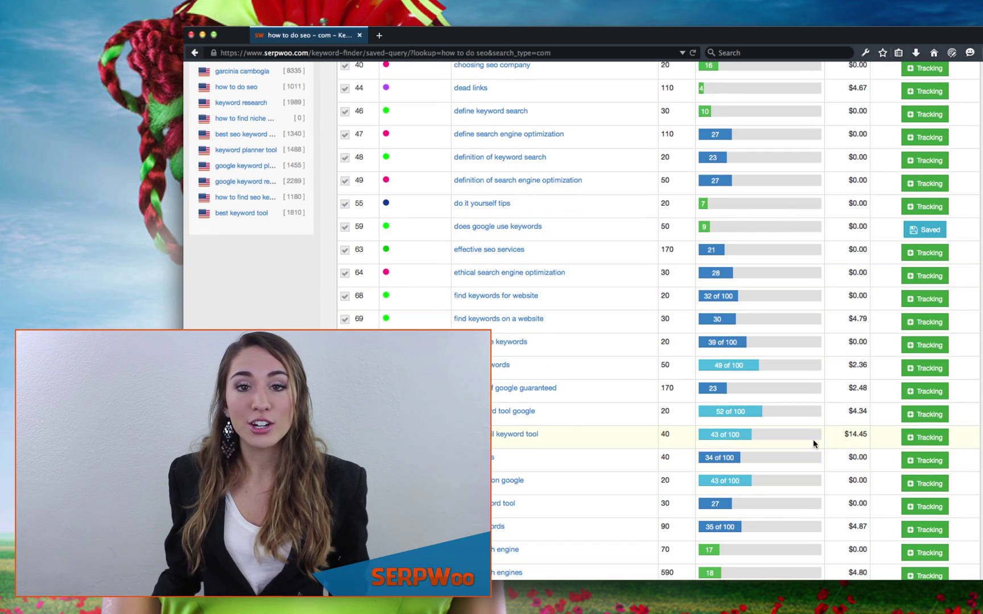
pyautogui.scroll(10, 811, 329)
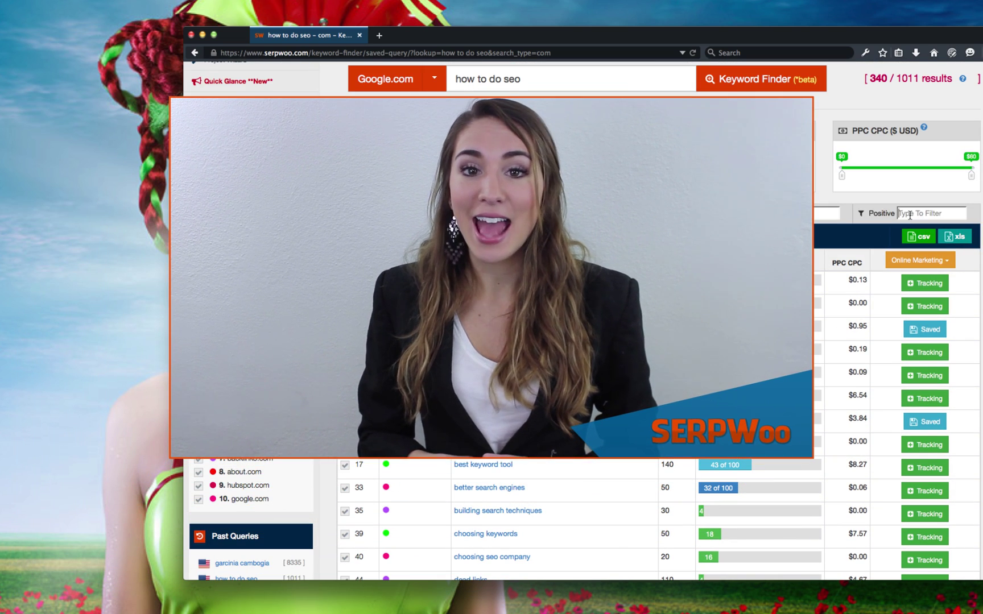
pyautogui.write('free')
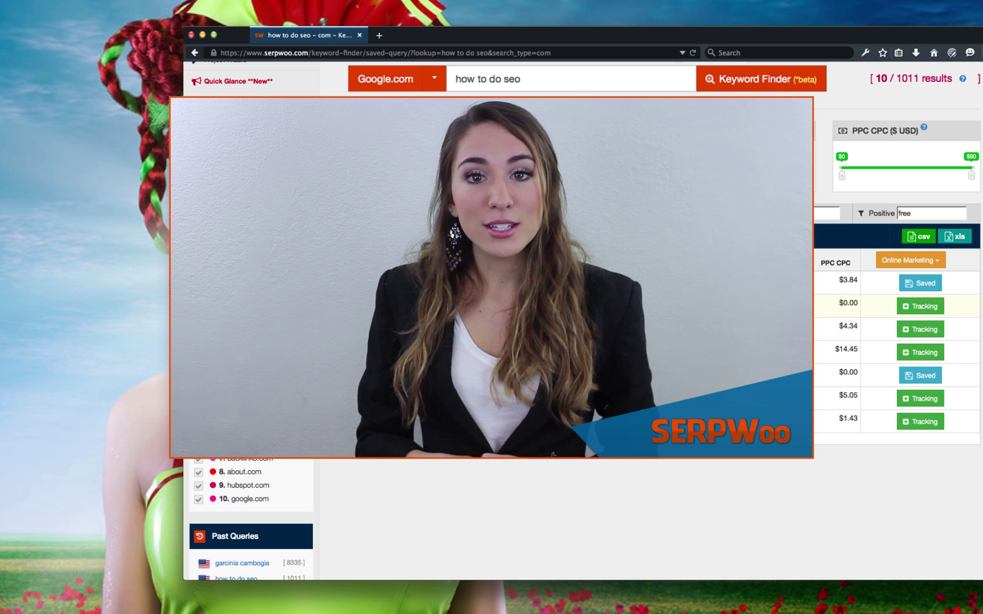
# Track the three 'free'-filtered keywords with CPCs of $0.00, $4.34 and $14.45.
pyautogui.click(919, 306)
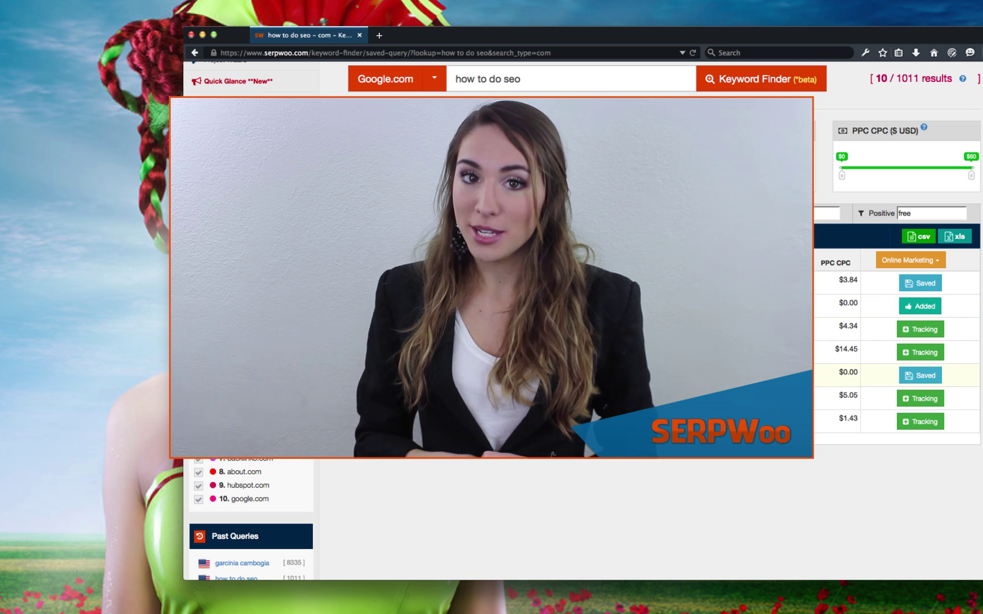
pyautogui.click(920, 329)
pyautogui.click(920, 351)
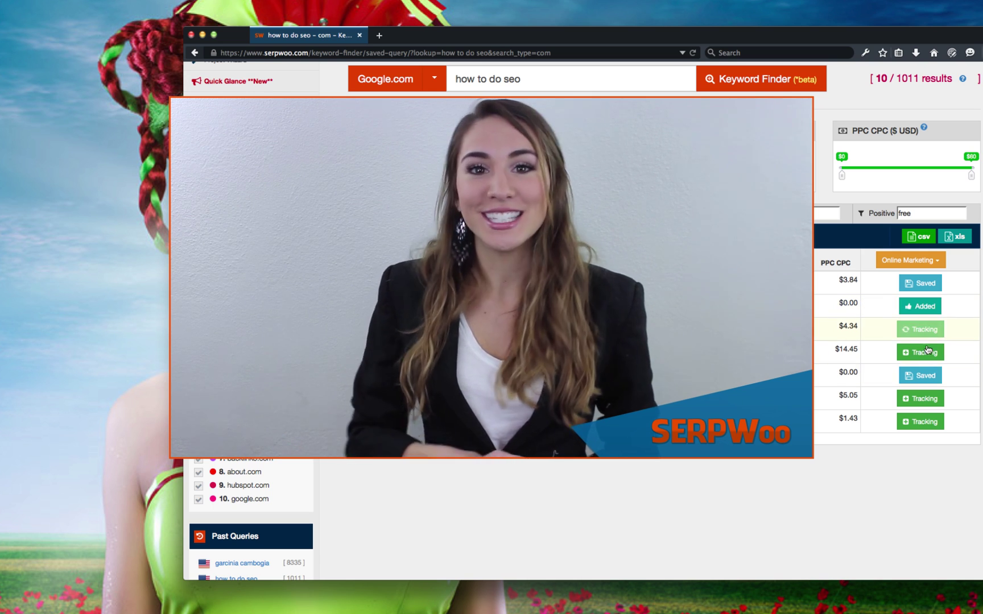